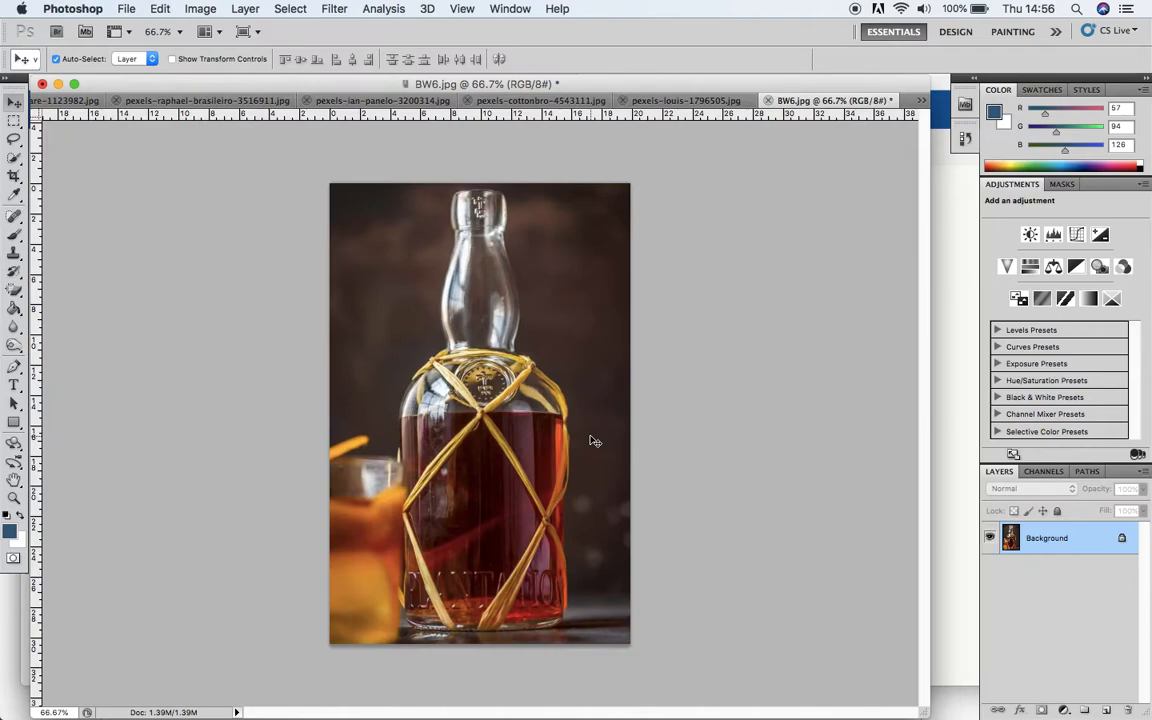
Remove all colour from the bottle photo with the Desaturate adjustment.
{"action": "left_click", "coordinate": [199, 10]}
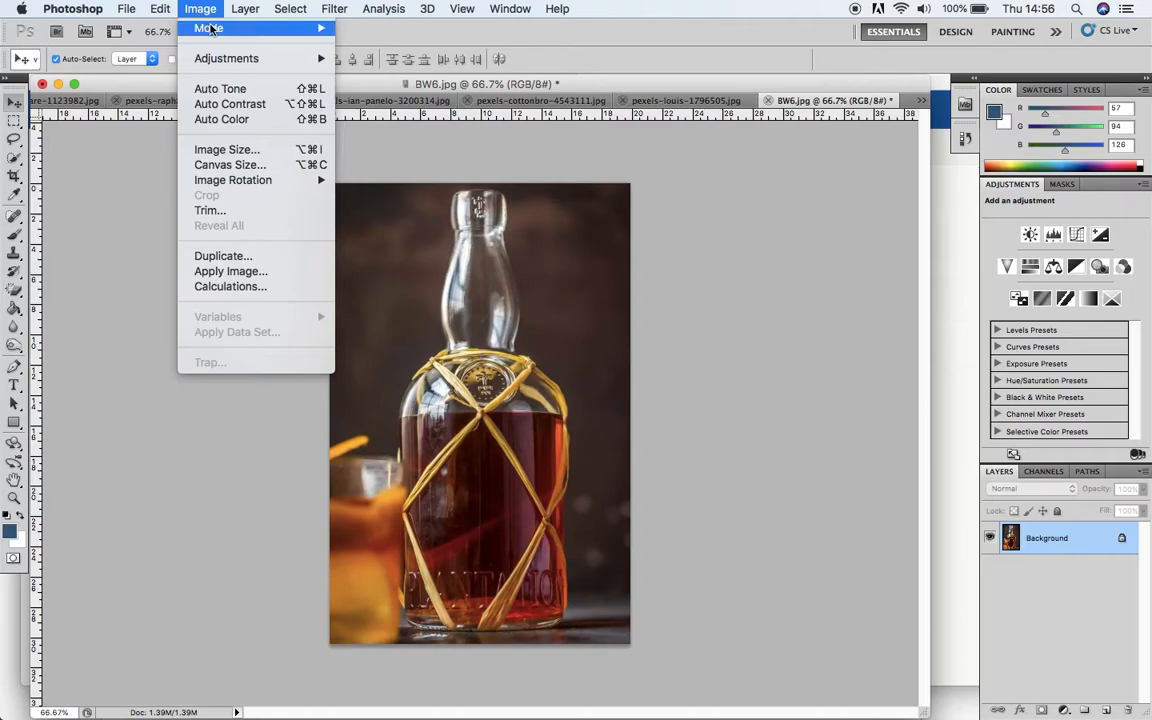
{"action": "mouse_move", "coordinate": [226, 64]}
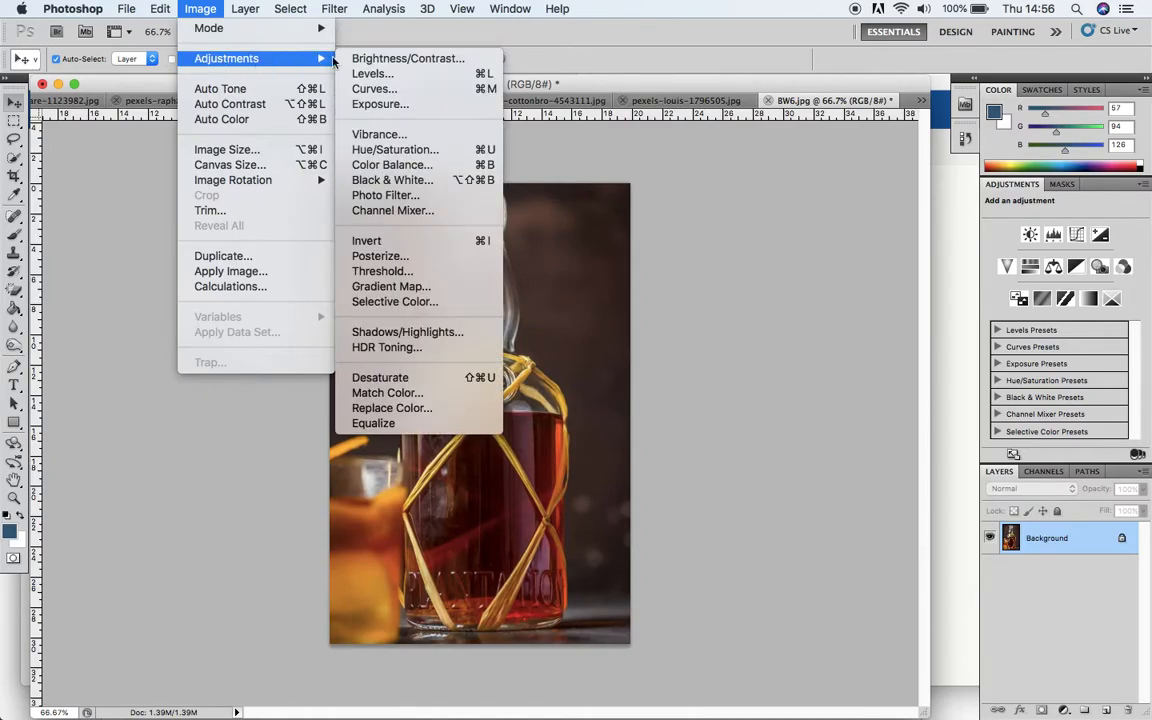
{"action": "left_click", "coordinate": [422, 385]}
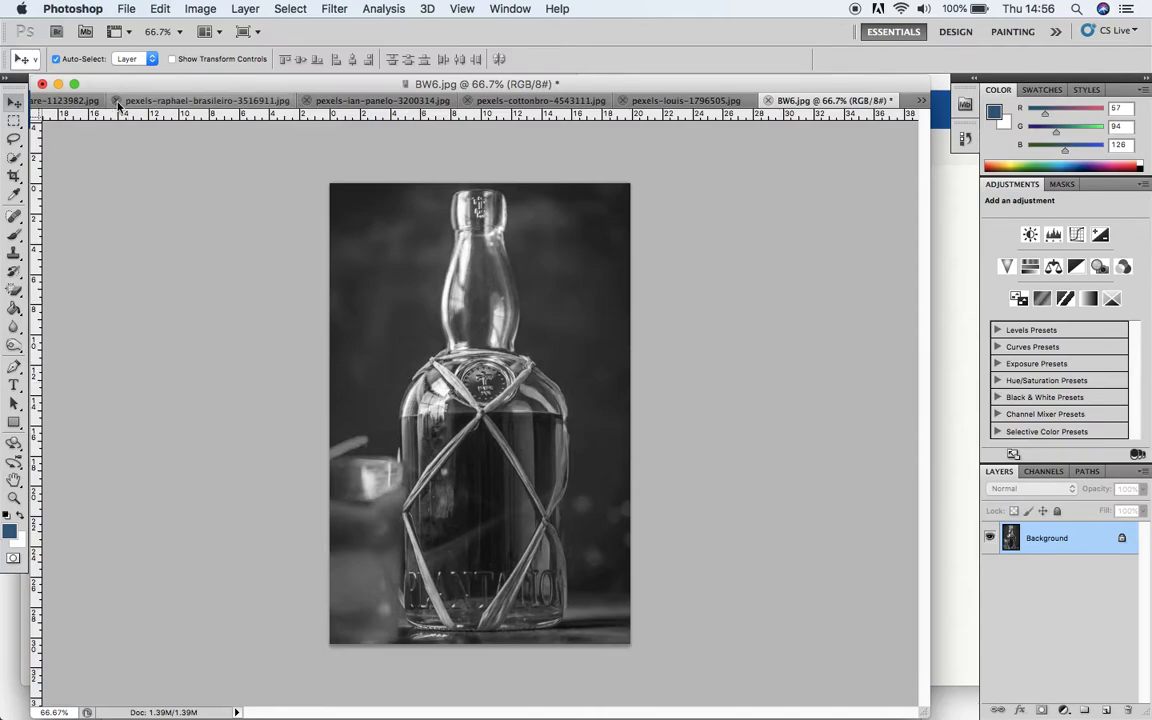
Save the black-and-white photo as a new JPEG named BW7 at quality 12 (Maximum).
{"action": "left_click", "coordinate": [129, 8]}
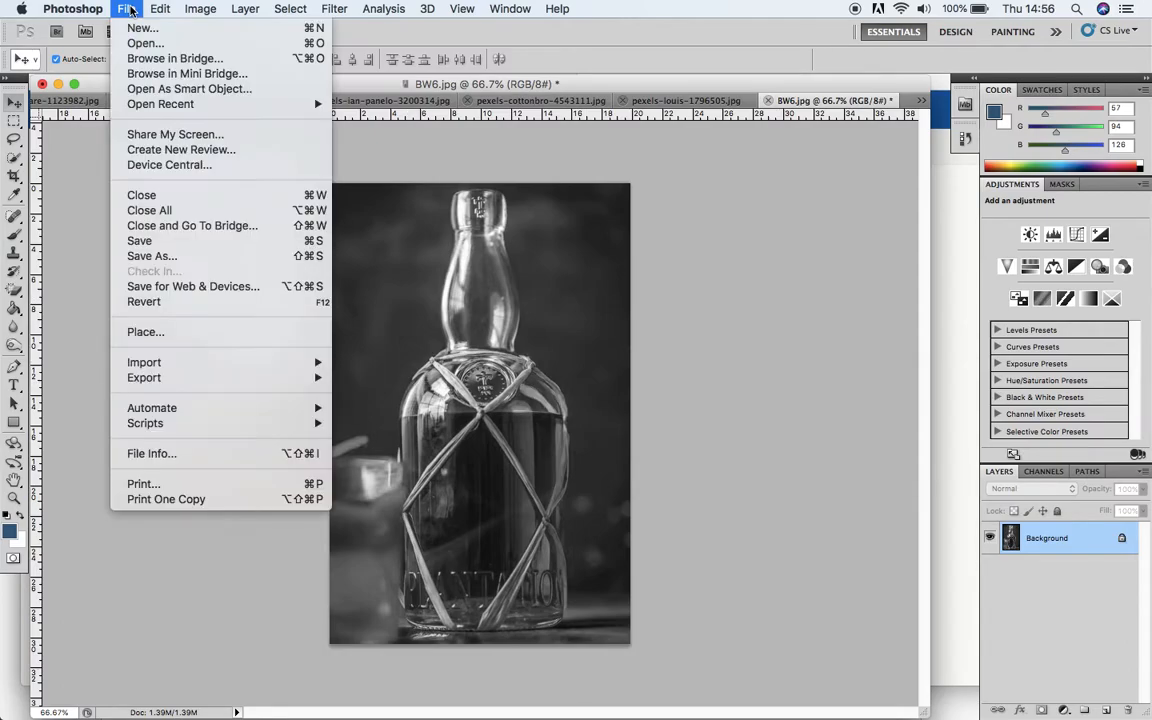
{"action": "left_click", "coordinate": [166, 257]}
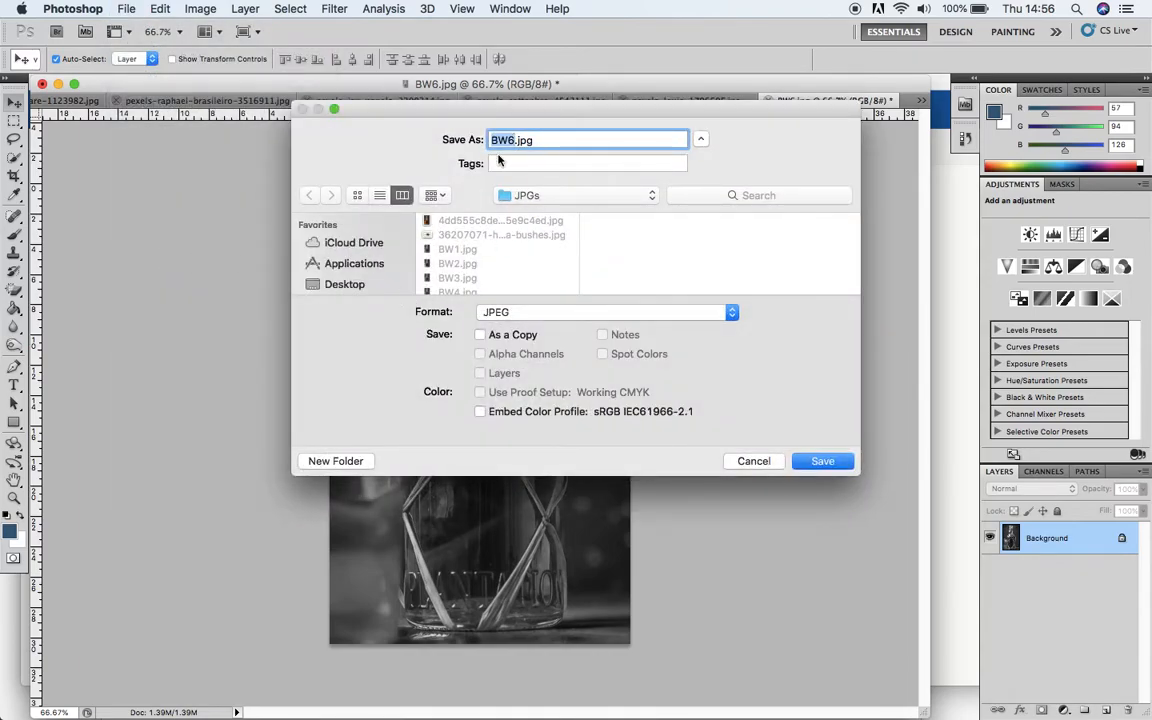
{"action": "type", "text": "BW7"}
{"action": "left_click", "coordinate": [823, 462]}
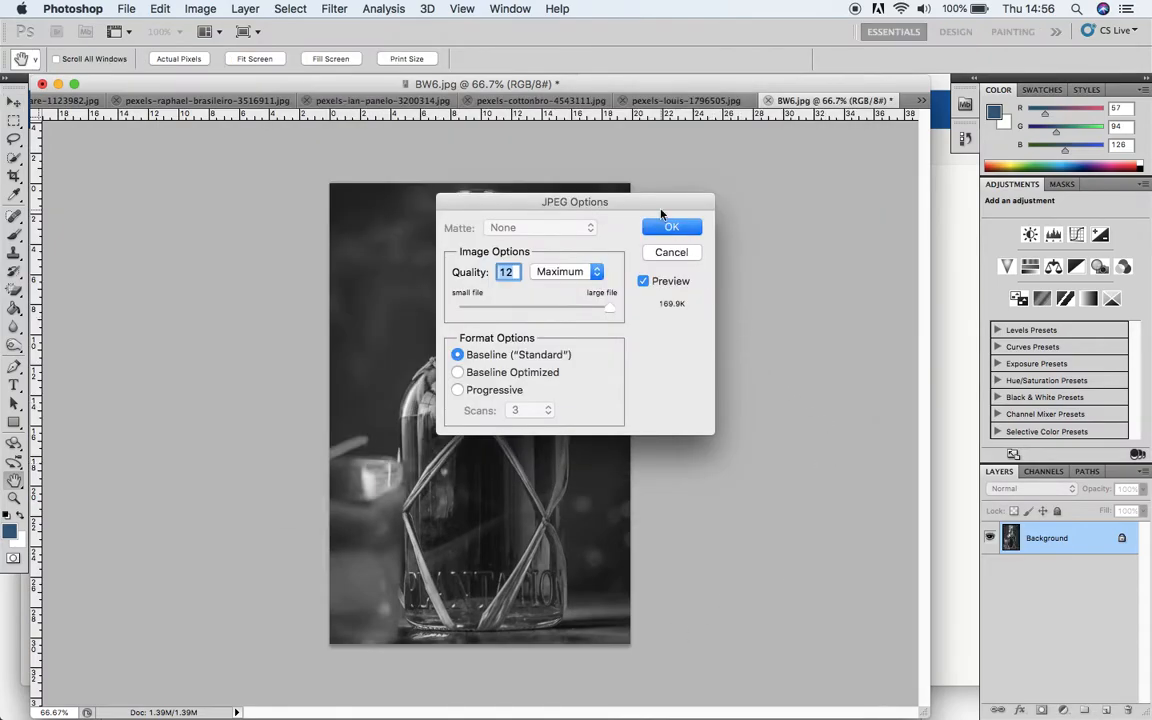
{"action": "left_click", "coordinate": [667, 232]}
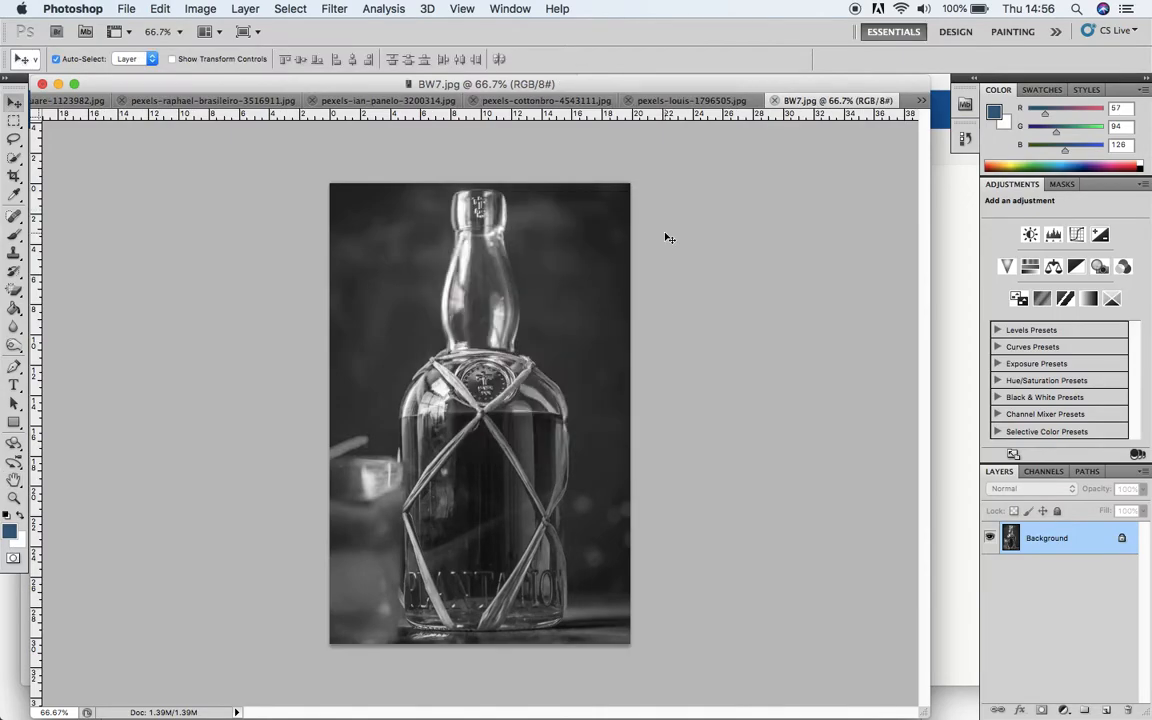
Return the photo to its Open history state and apply Hue/Saturation with Saturation at -100.
{"action": "left_click", "coordinate": [965, 140]}
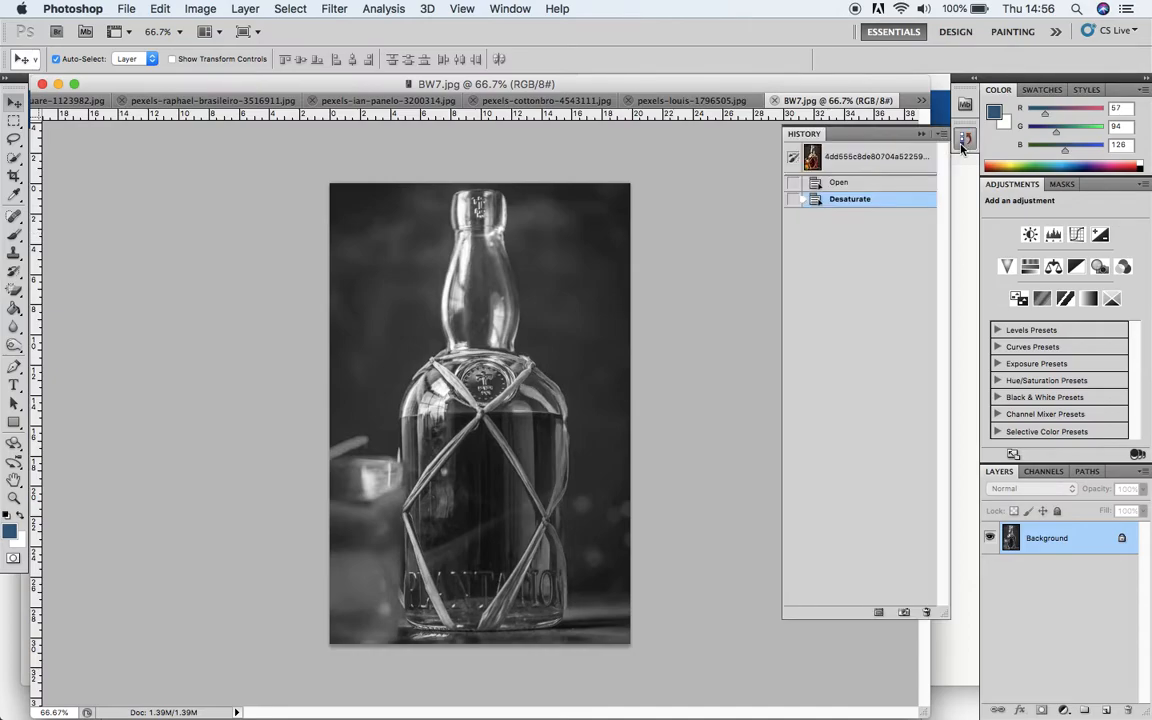
{"action": "left_click", "coordinate": [831, 188]}
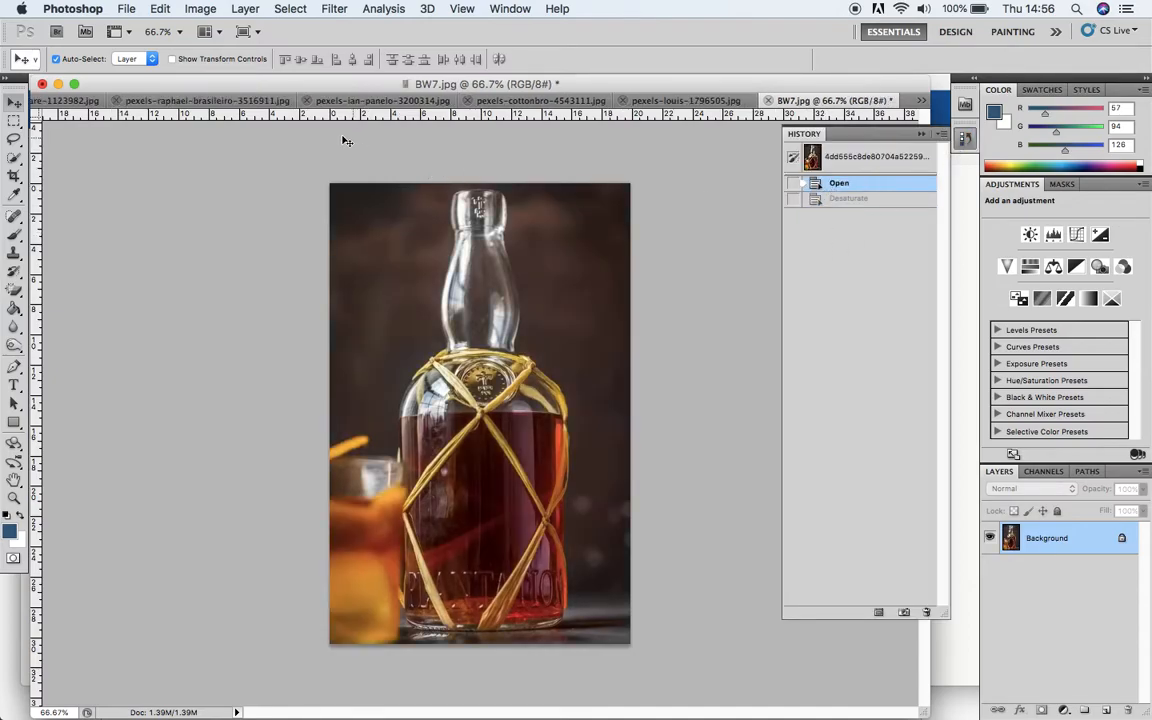
{"action": "left_click", "coordinate": [200, 9]}
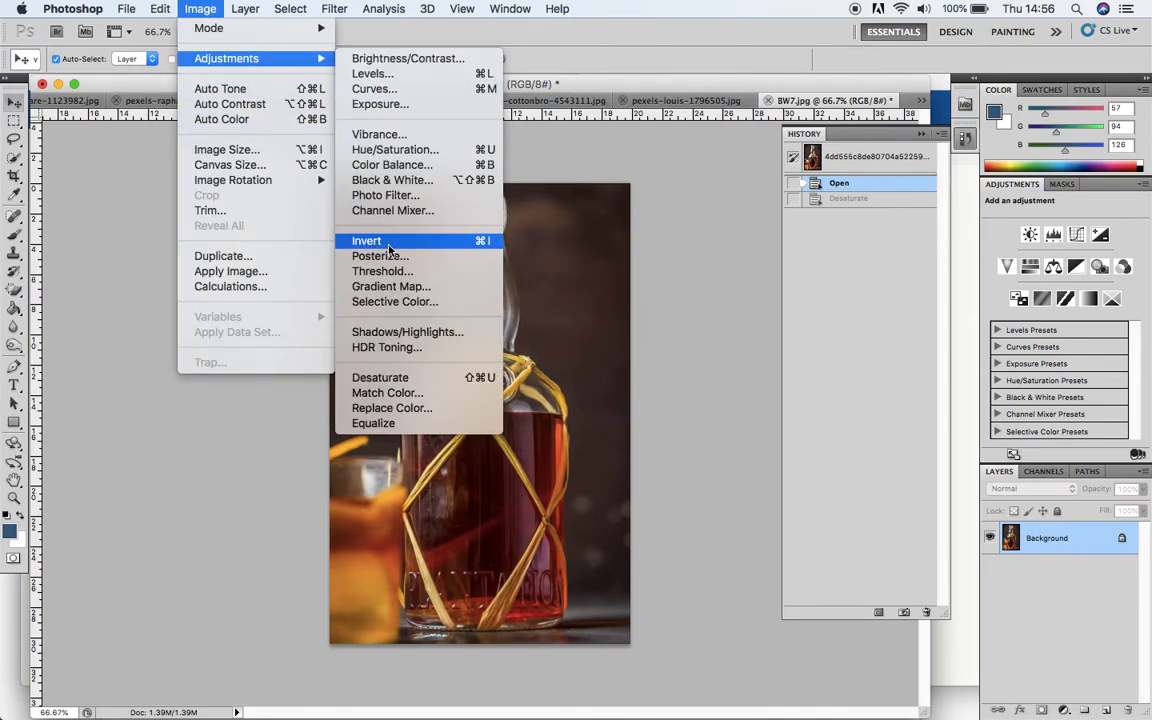
{"action": "left_click", "coordinate": [413, 152]}
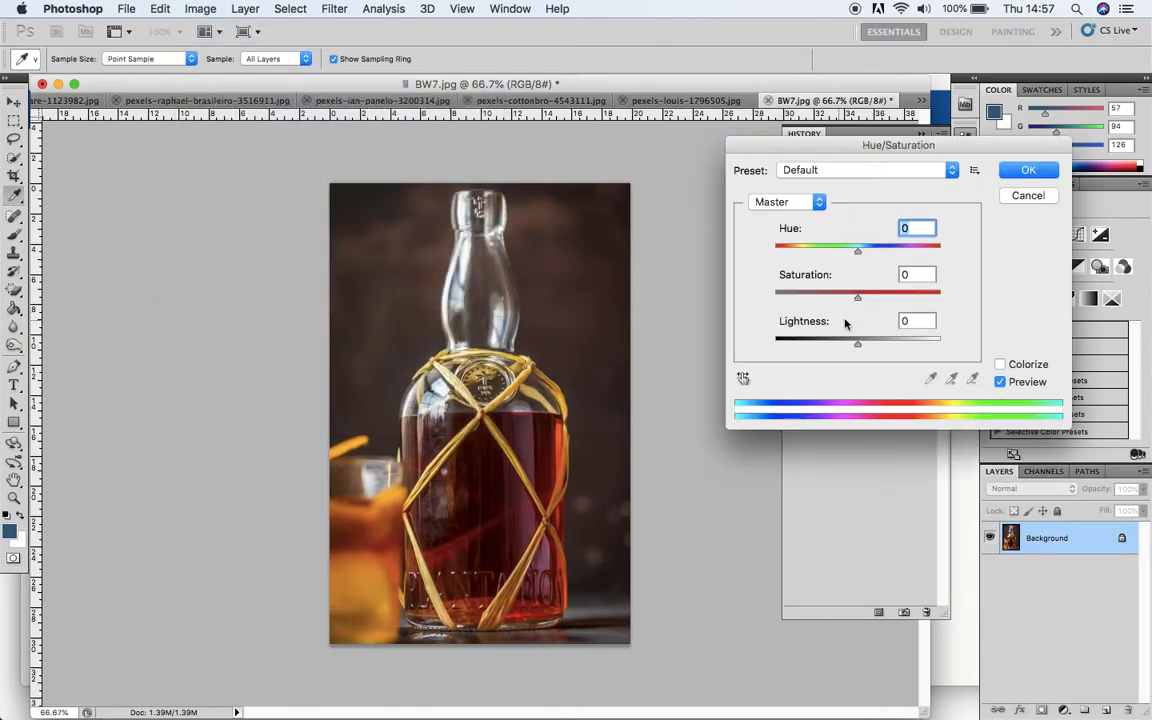
{"action": "left_click_drag", "start_coordinate": [857, 298], "coordinate": [768, 297]}
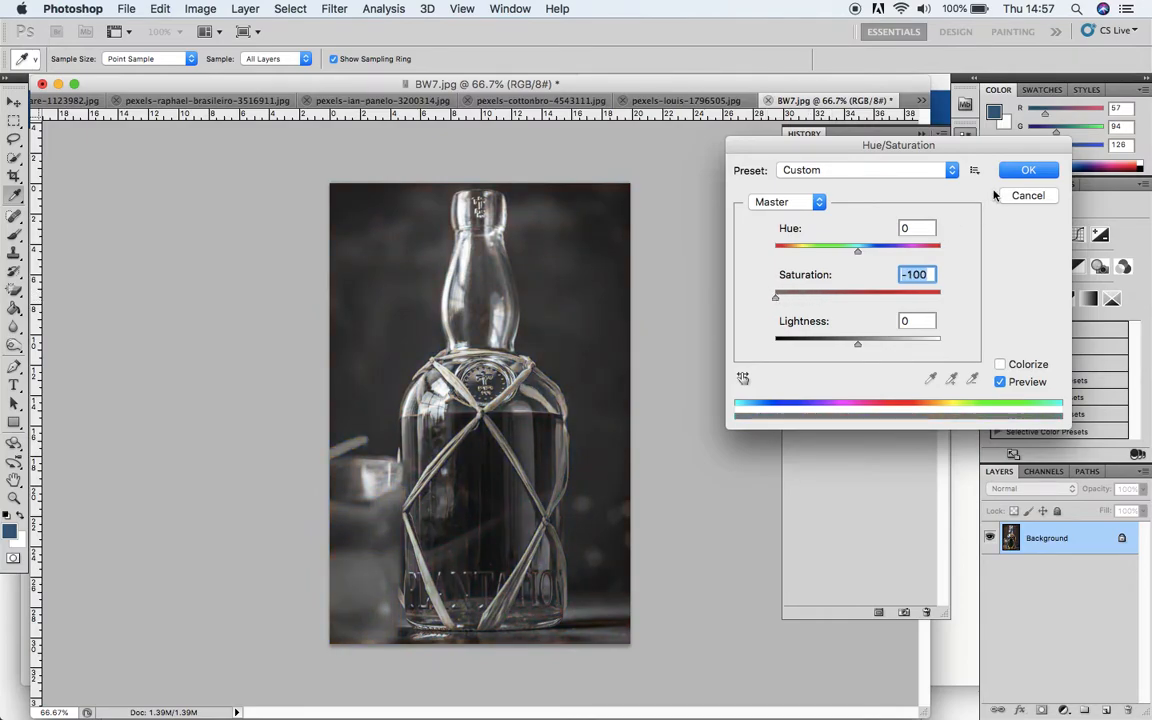
{"action": "left_click", "coordinate": [1028, 170]}
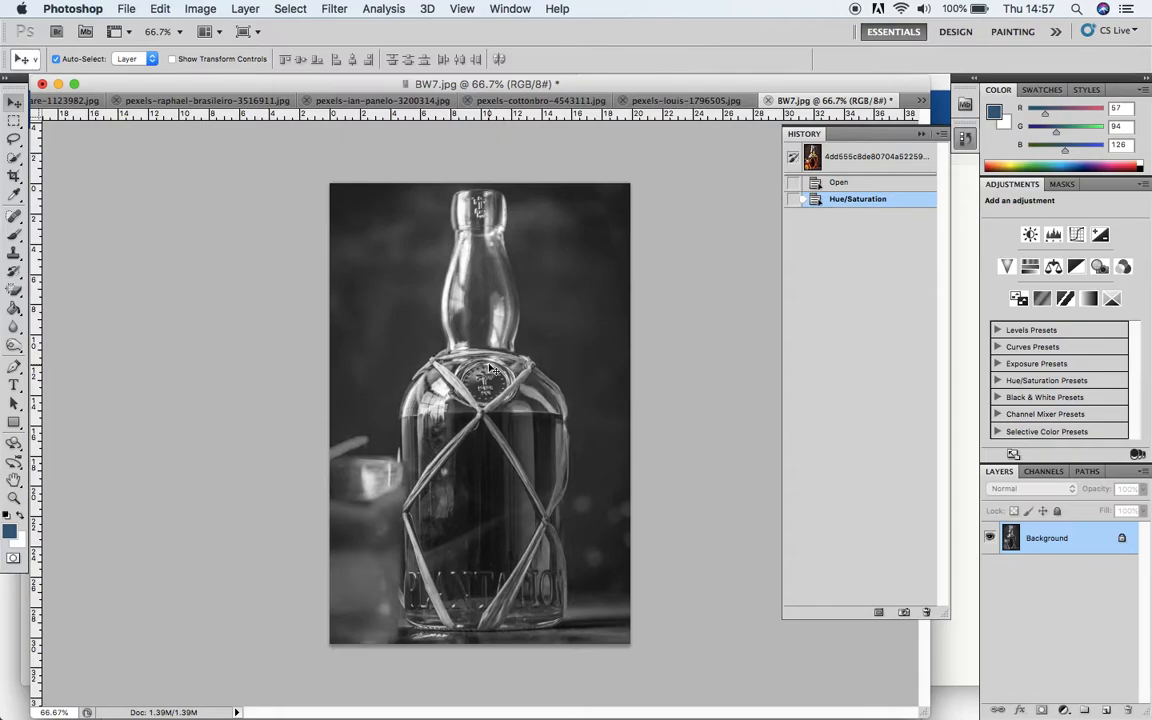
Return the photo to its Open history state and apply a Black & White adjustment with the Default preset.
{"action": "left_click", "coordinate": [830, 186]}
{"action": "left_click", "coordinate": [185, 10]}
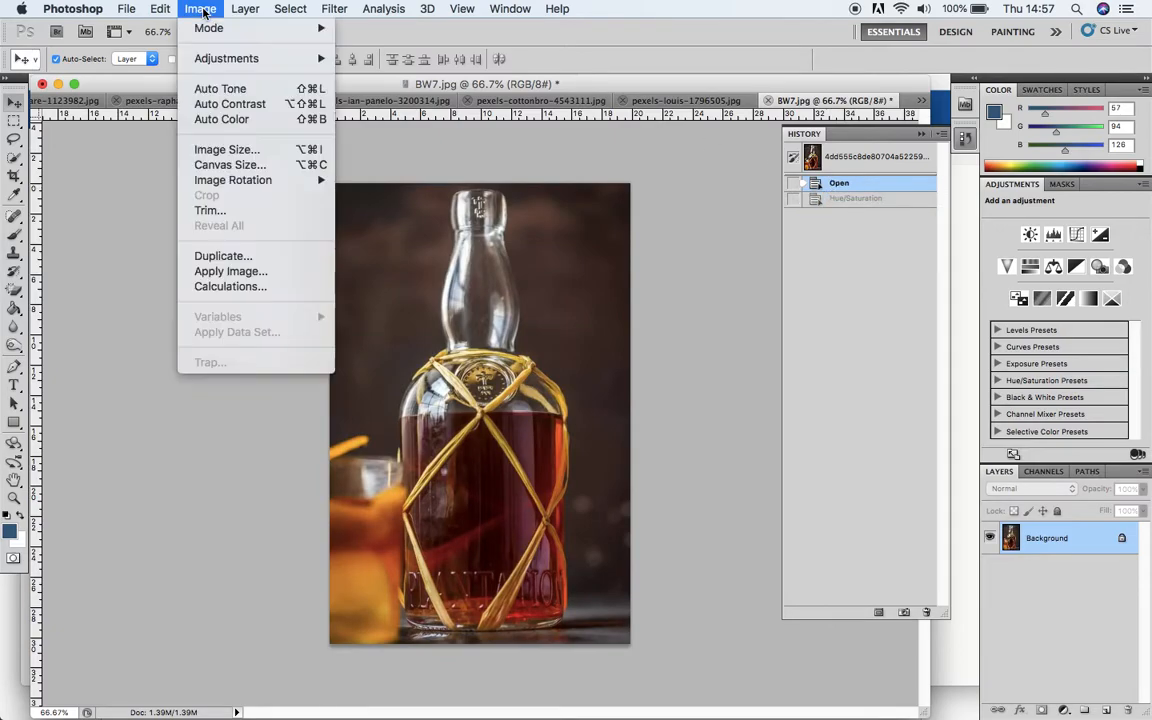
{"action": "mouse_move", "coordinate": [210, 64]}
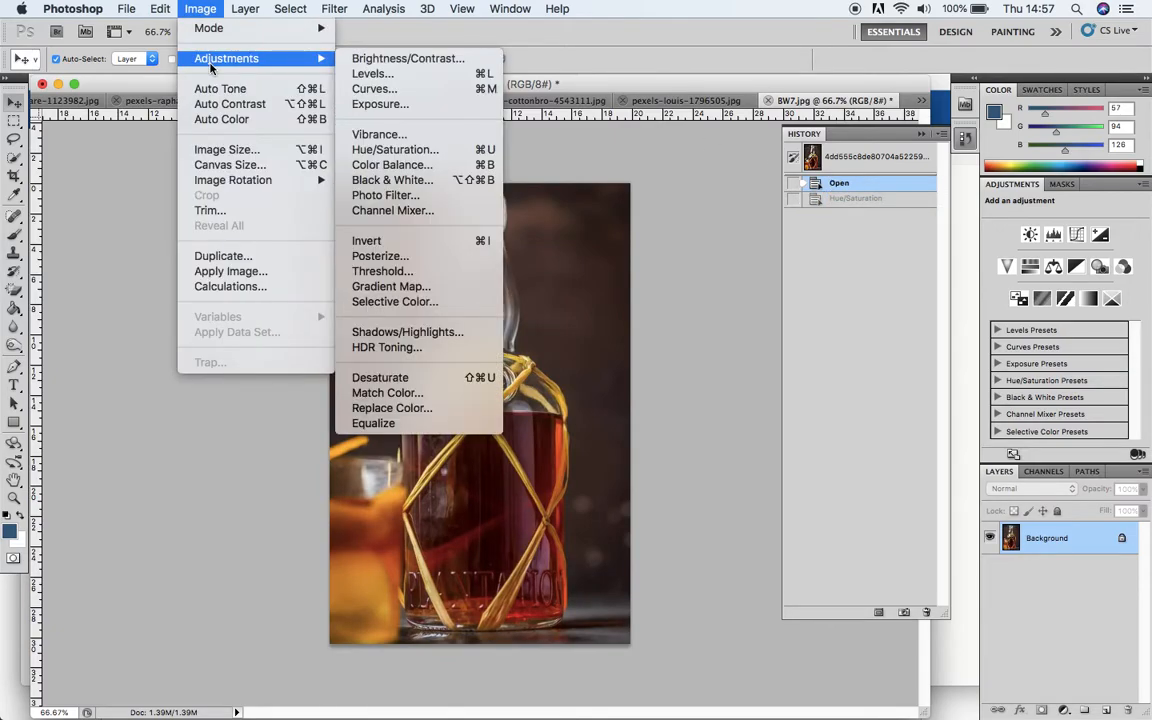
{"action": "left_click", "coordinate": [428, 188]}
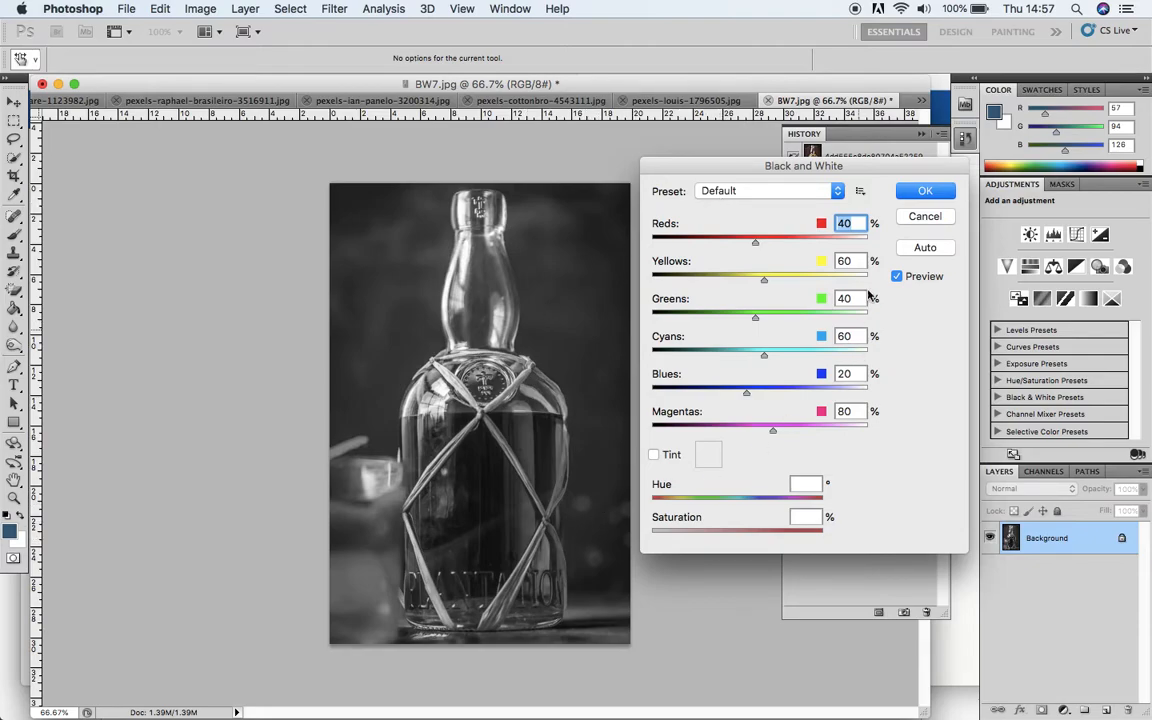
{"action": "left_click", "coordinate": [911, 196]}
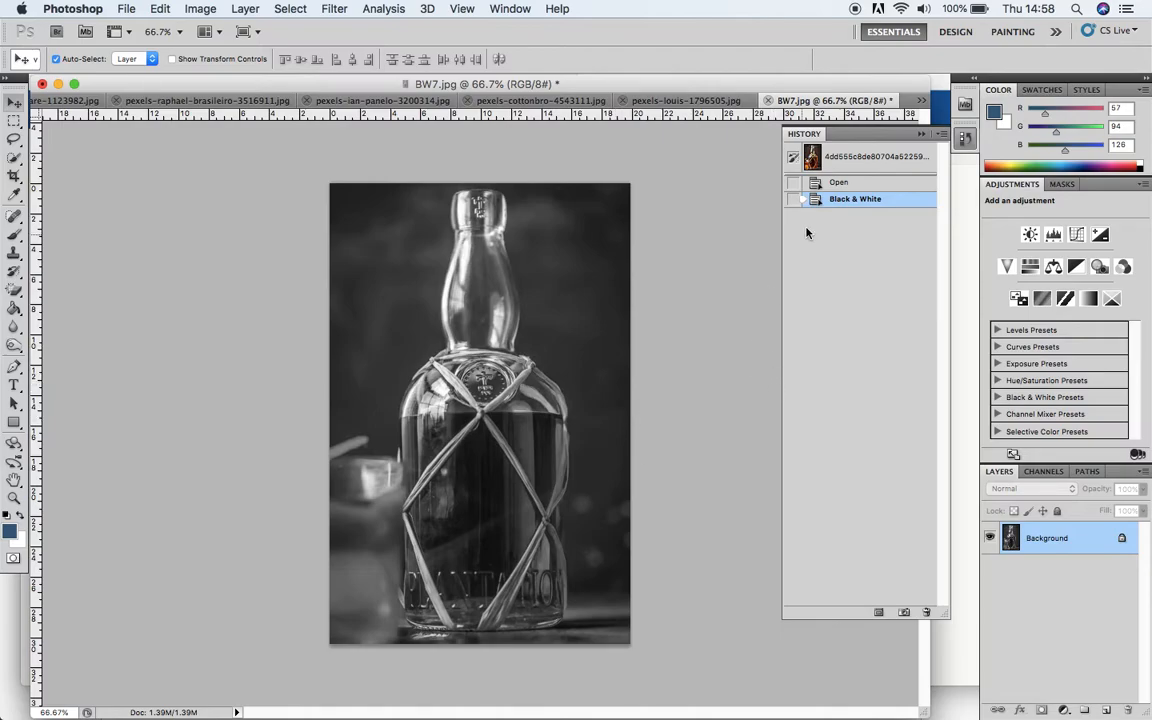
Restore the Open history state and apply a Black & White adjustment with Reds -35, Yellows 120 and Cyans 42.
{"action": "left_click", "coordinate": [824, 185]}
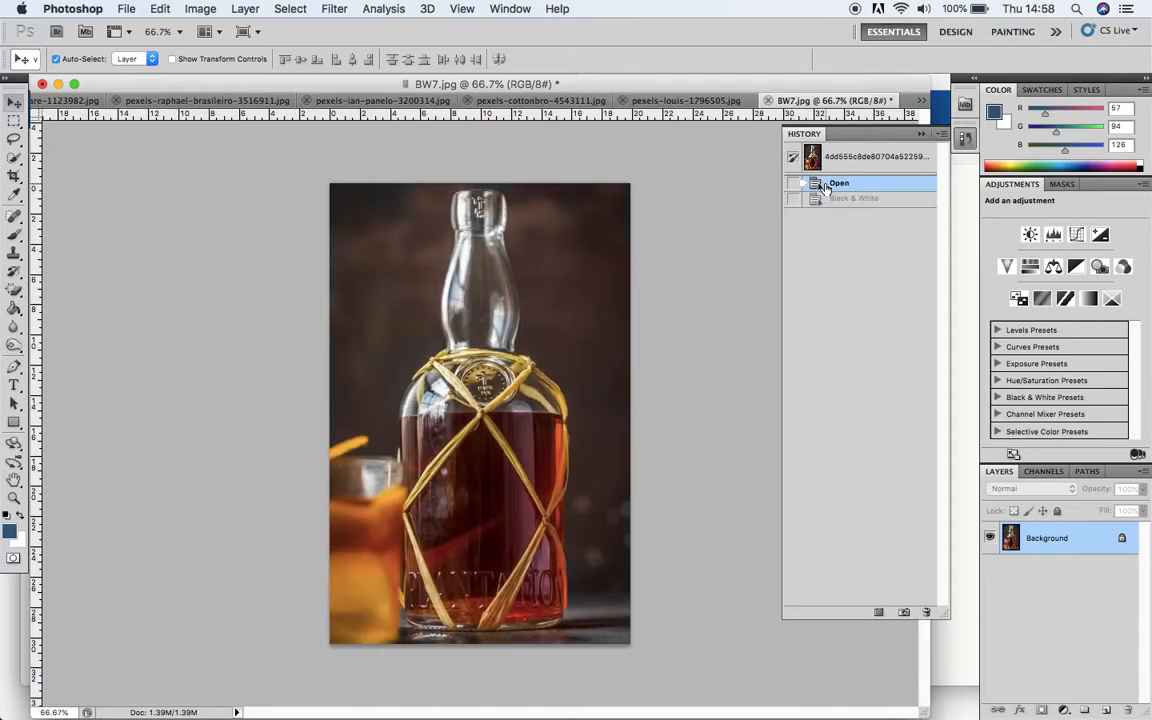
{"action": "left_click", "coordinate": [198, 10]}
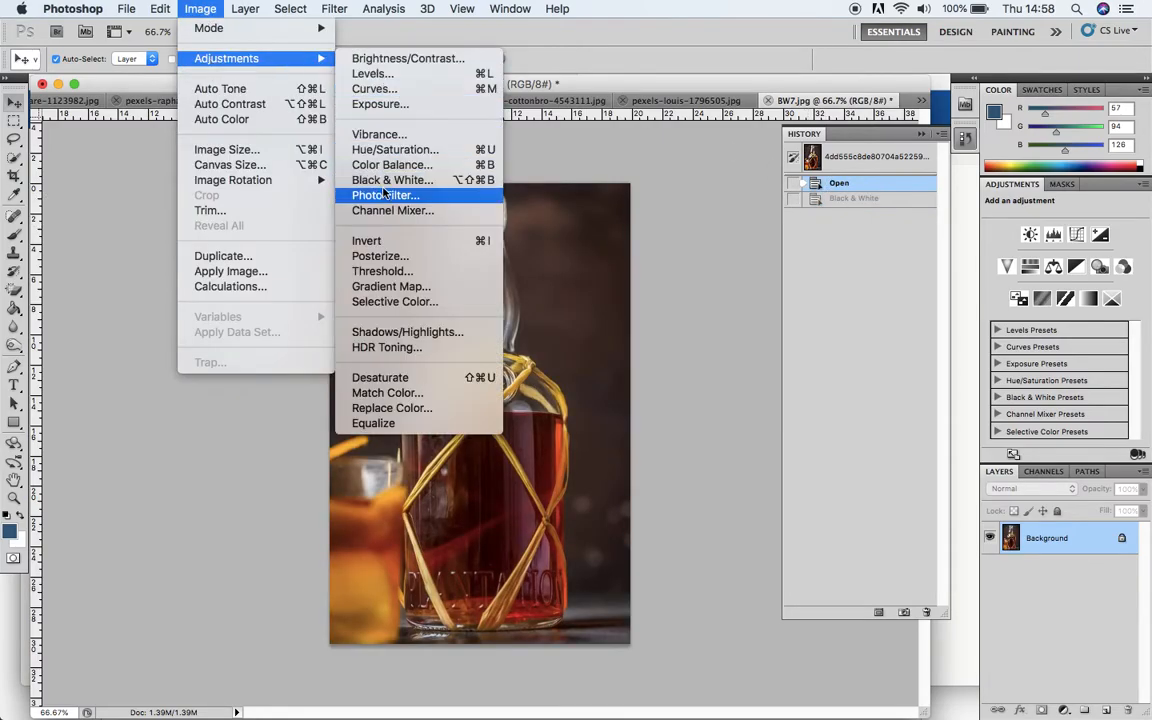
{"action": "left_click", "coordinate": [385, 168]}
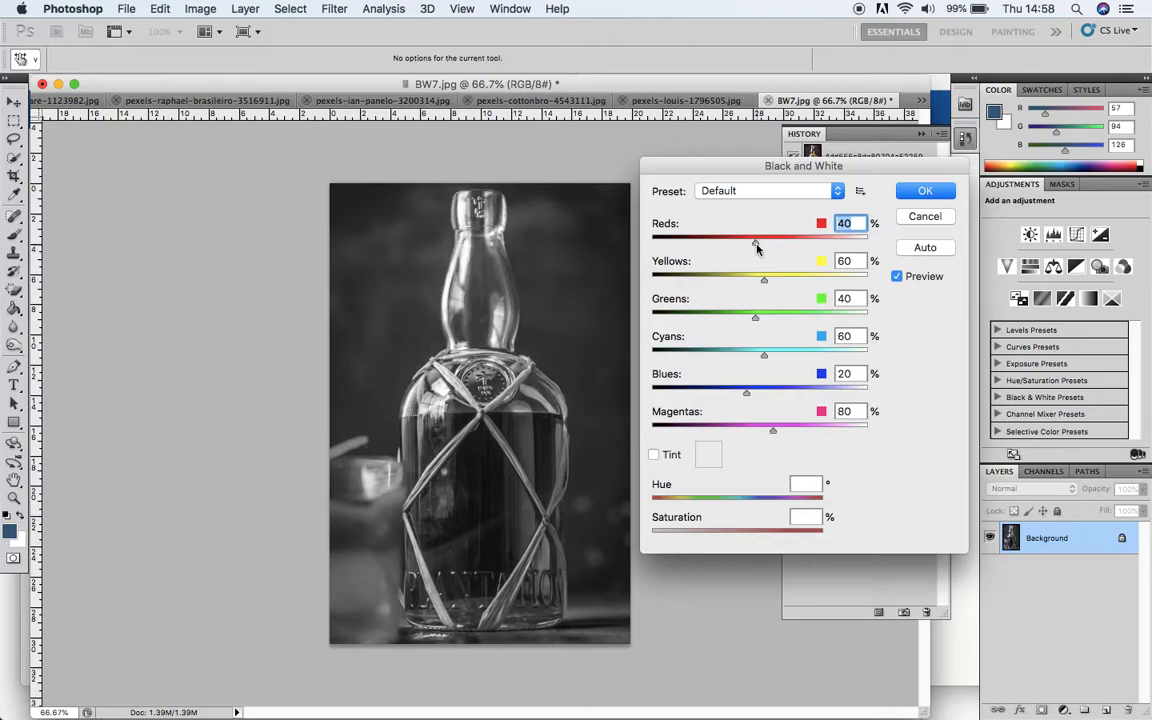
{"action": "mouse_move", "coordinate": [756, 247]}
{"action": "left_mouse_down"}
{"action": "mouse_move", "coordinate": [699, 247]}
{"action": "mouse_move", "coordinate": [813, 248]}
{"action": "mouse_move", "coordinate": [765, 243]}
{"action": "left_mouse_up"}
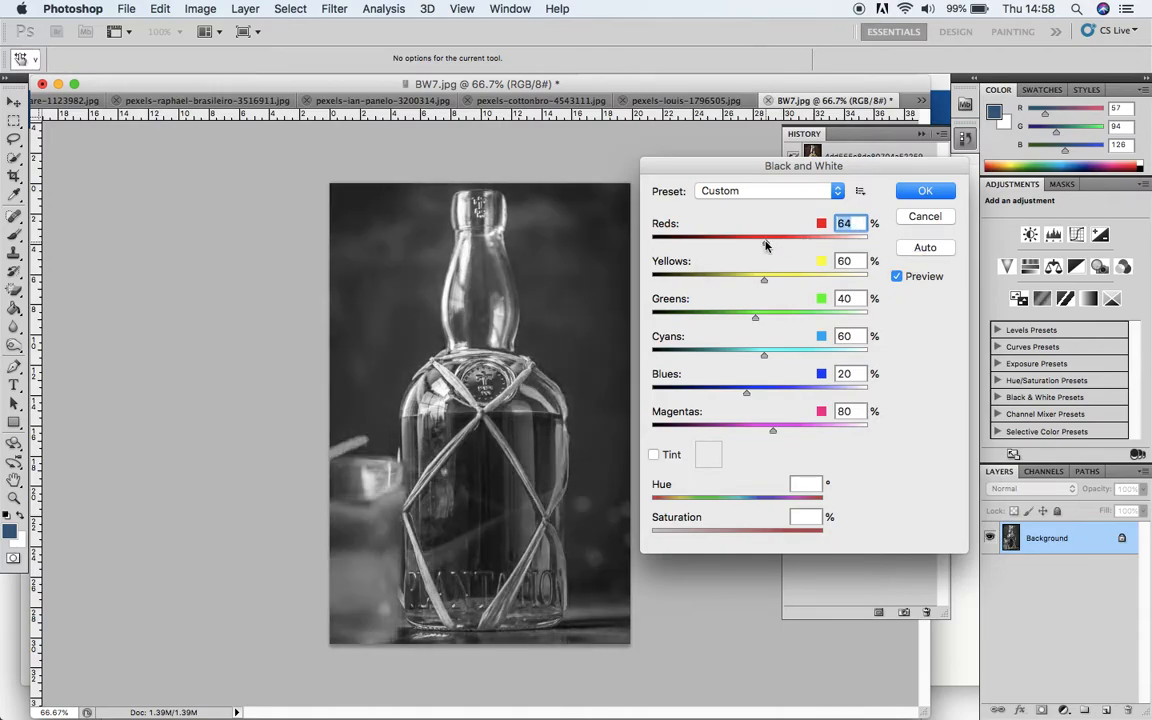
{"action": "mouse_move", "coordinate": [766, 358]}
{"action": "left_mouse_down"}
{"action": "mouse_move", "coordinate": [671, 356]}
{"action": "mouse_move", "coordinate": [829, 360]}
{"action": "mouse_move", "coordinate": [756, 358]}
{"action": "left_mouse_up"}
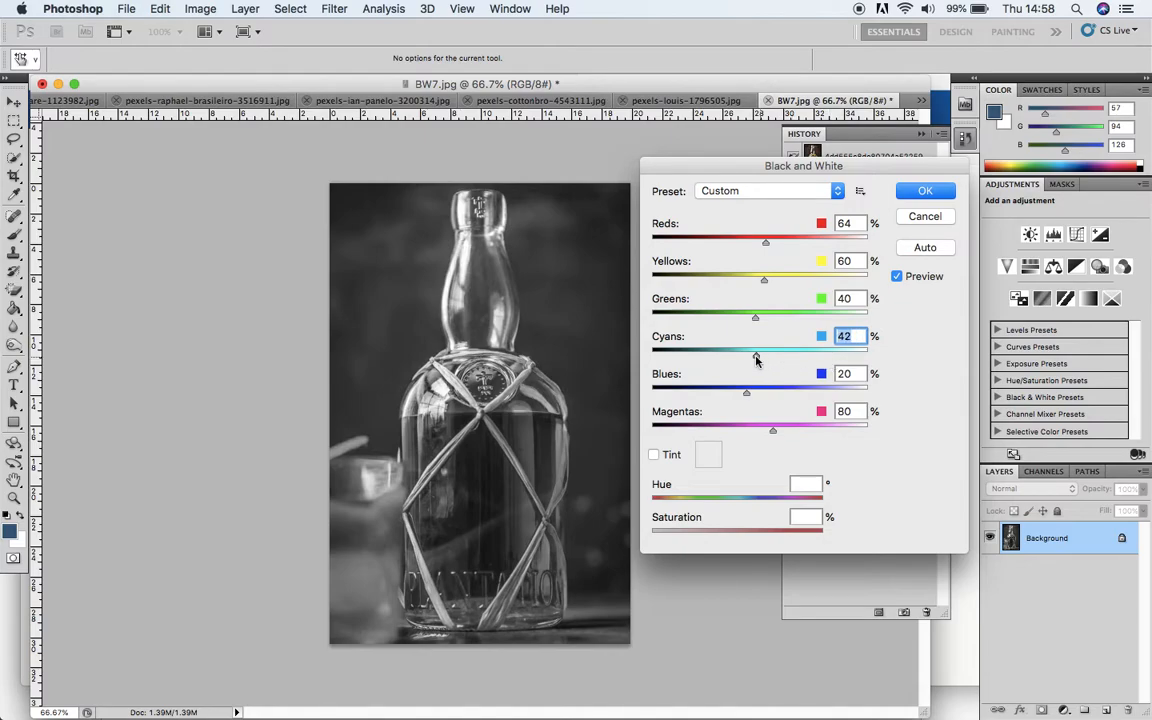
{"action": "left_click_drag", "start_coordinate": [761, 284], "coordinate": [800, 282]}
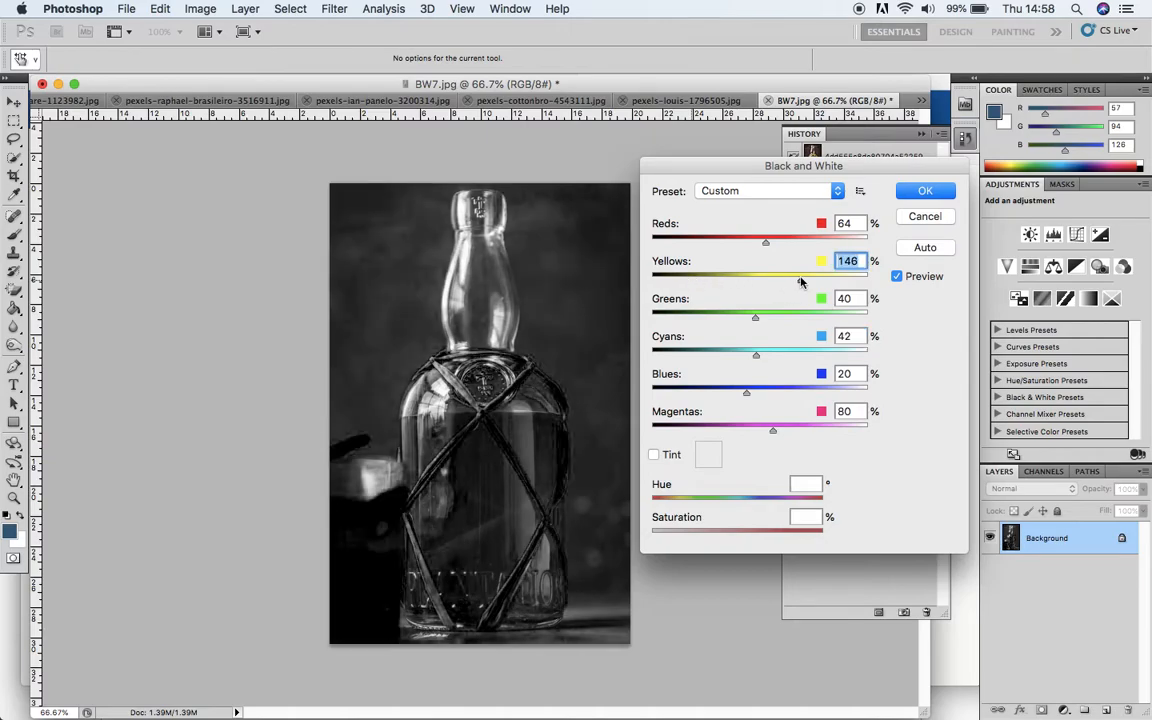
{"action": "left_click_drag", "start_coordinate": [762, 245], "coordinate": [722, 247]}
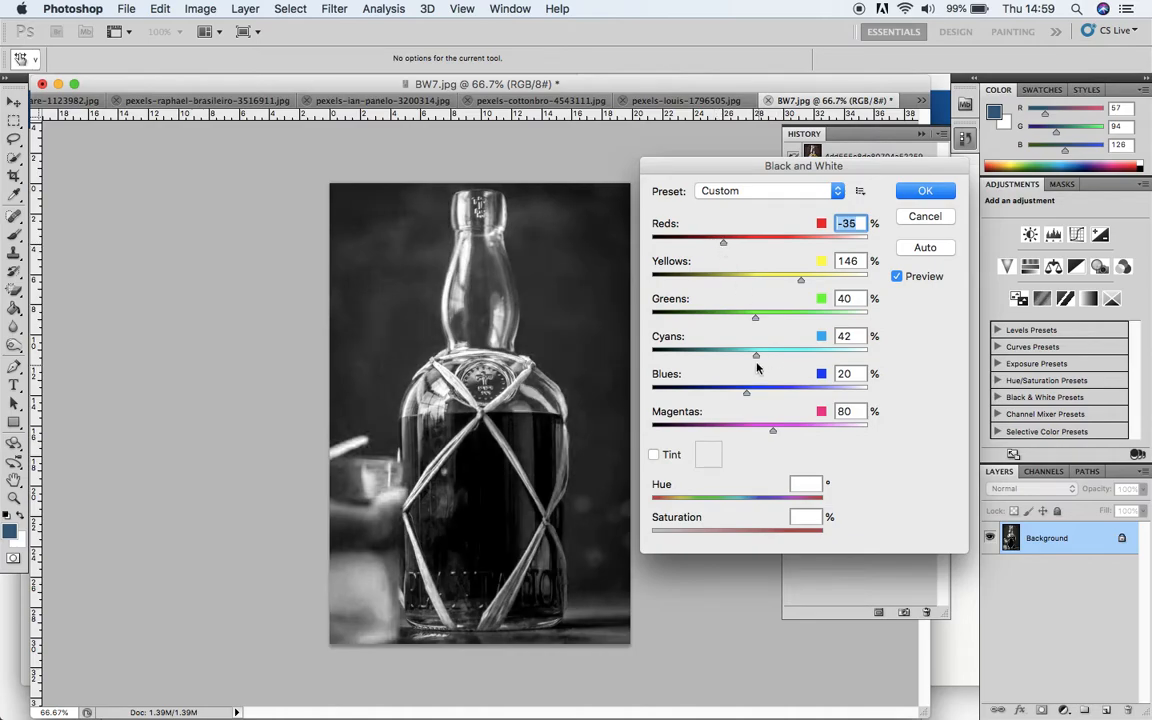
{"action": "mouse_move", "coordinate": [800, 280]}
{"action": "left_mouse_down"}
{"action": "mouse_move", "coordinate": [831, 281]}
{"action": "mouse_move", "coordinate": [790, 280]}
{"action": "left_mouse_up"}
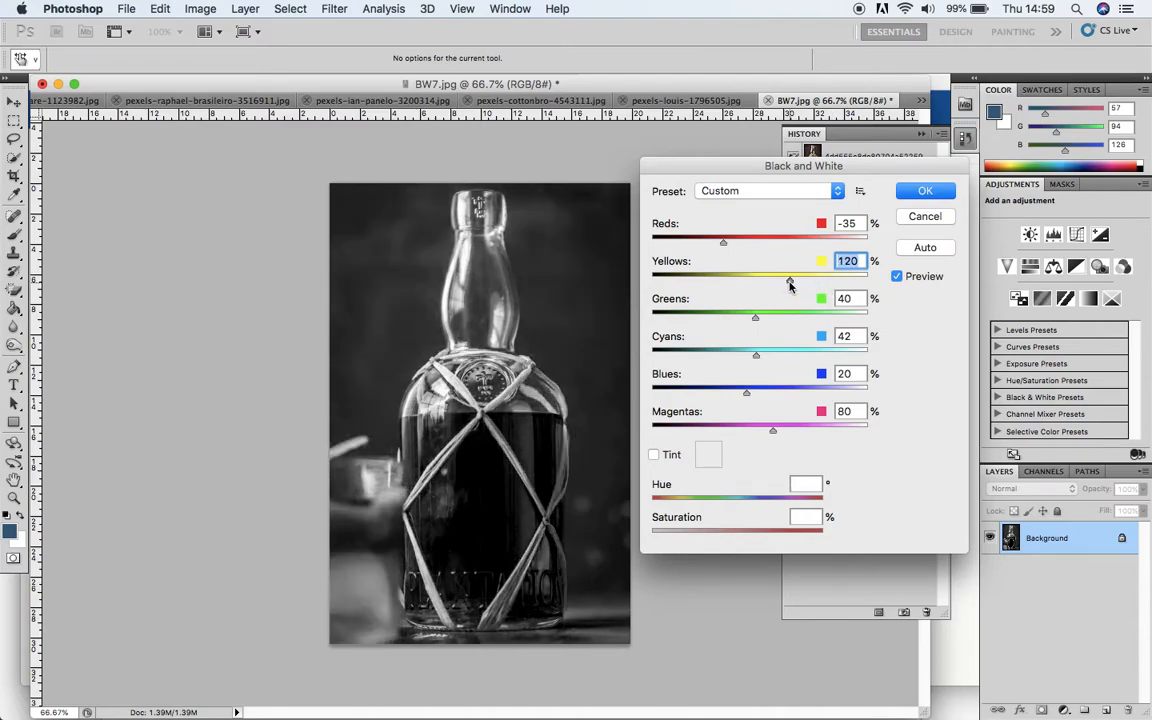
{"action": "left_click", "coordinate": [911, 195]}
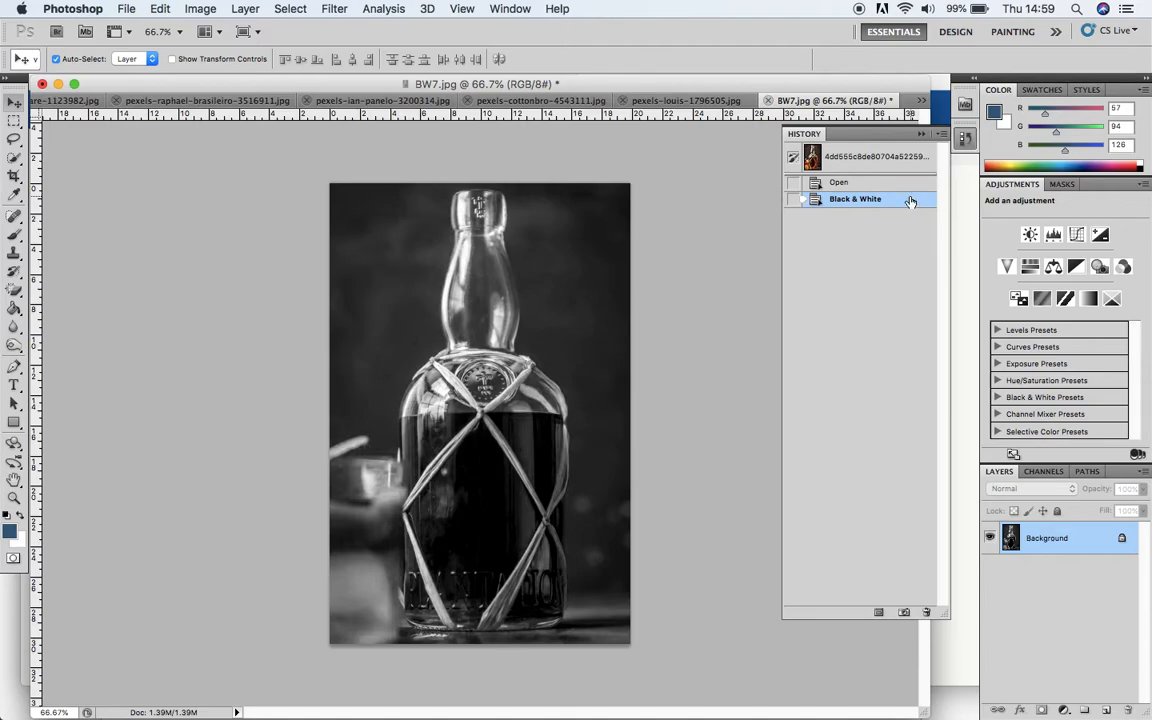
Restore the Open history state and start a Black & White adjustment, previewing the Blue Filter and Darker presets.
{"action": "left_click", "coordinate": [838, 185]}
{"action": "left_click", "coordinate": [203, 12]}
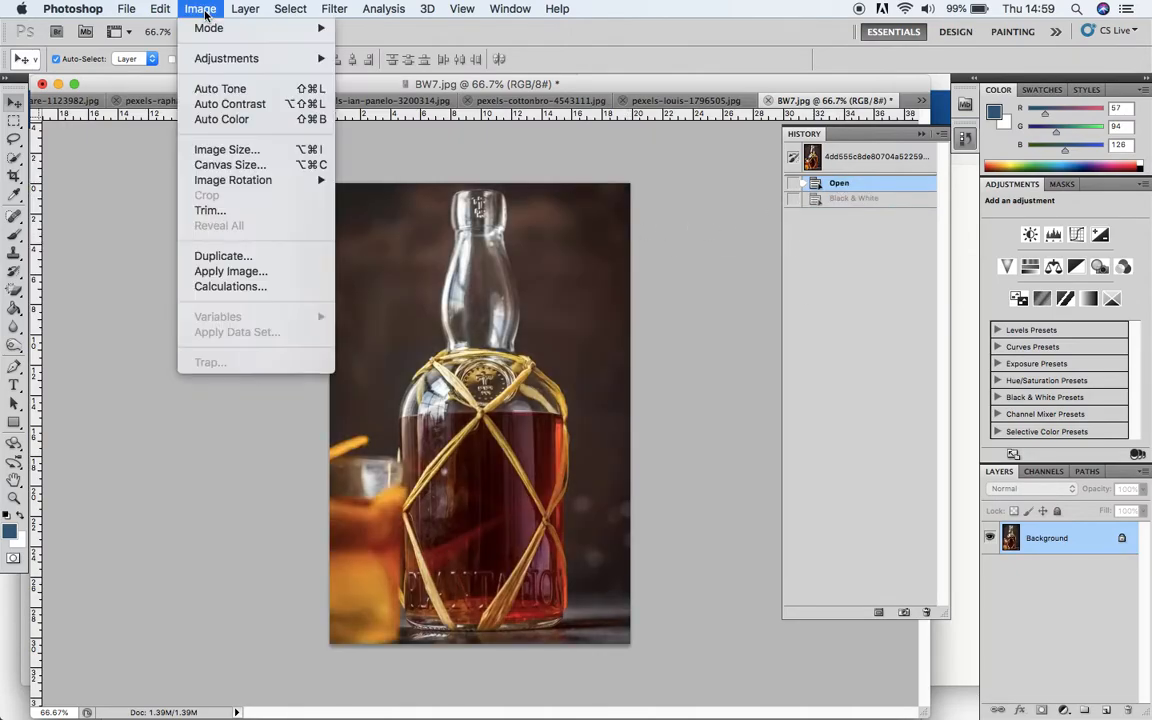
{"action": "mouse_move", "coordinate": [195, 57]}
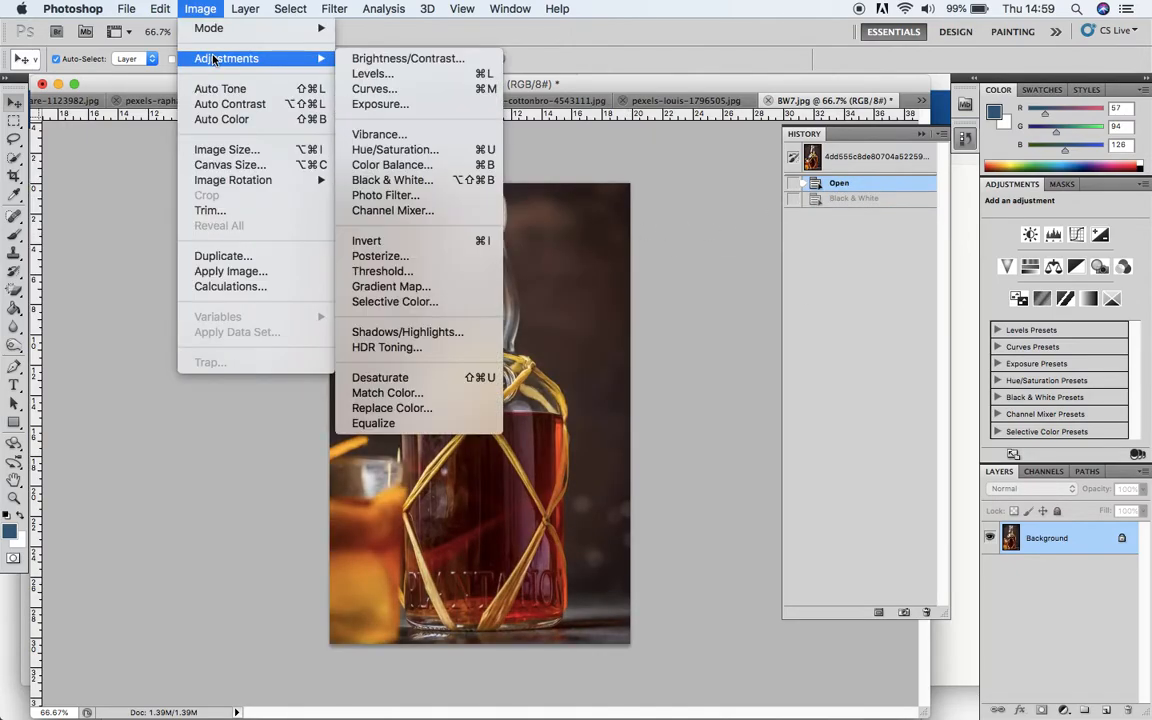
{"action": "left_click", "coordinate": [388, 180]}
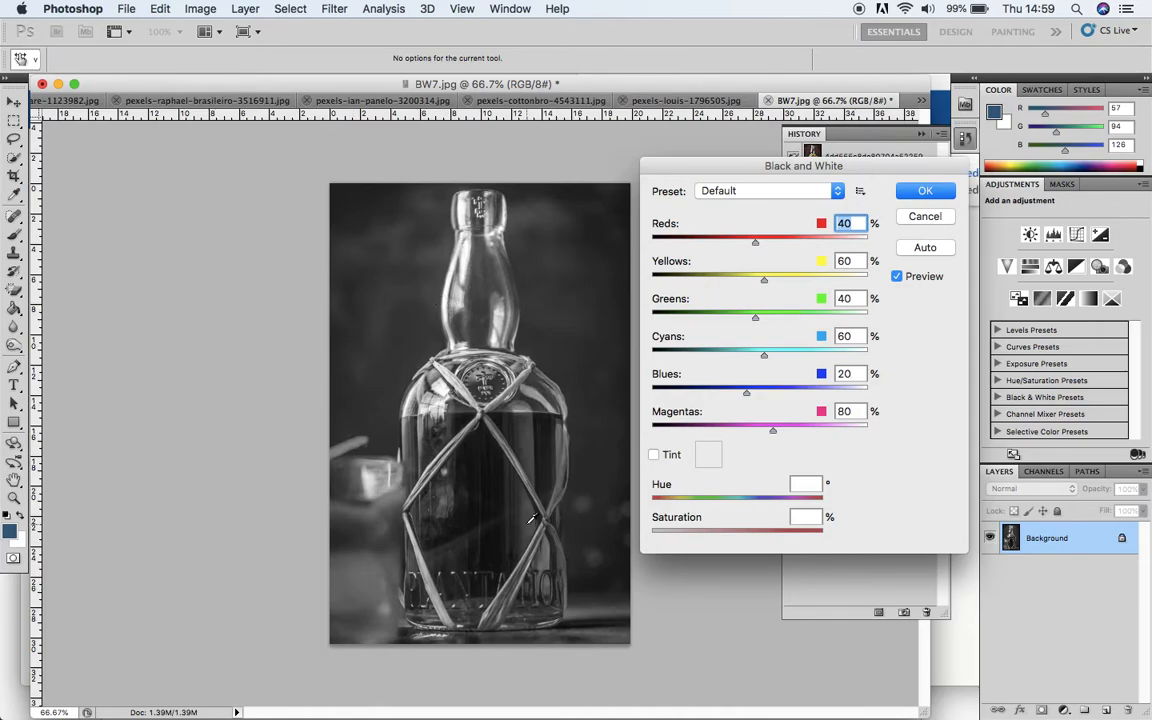
{"action": "left_click", "coordinate": [838, 195]}
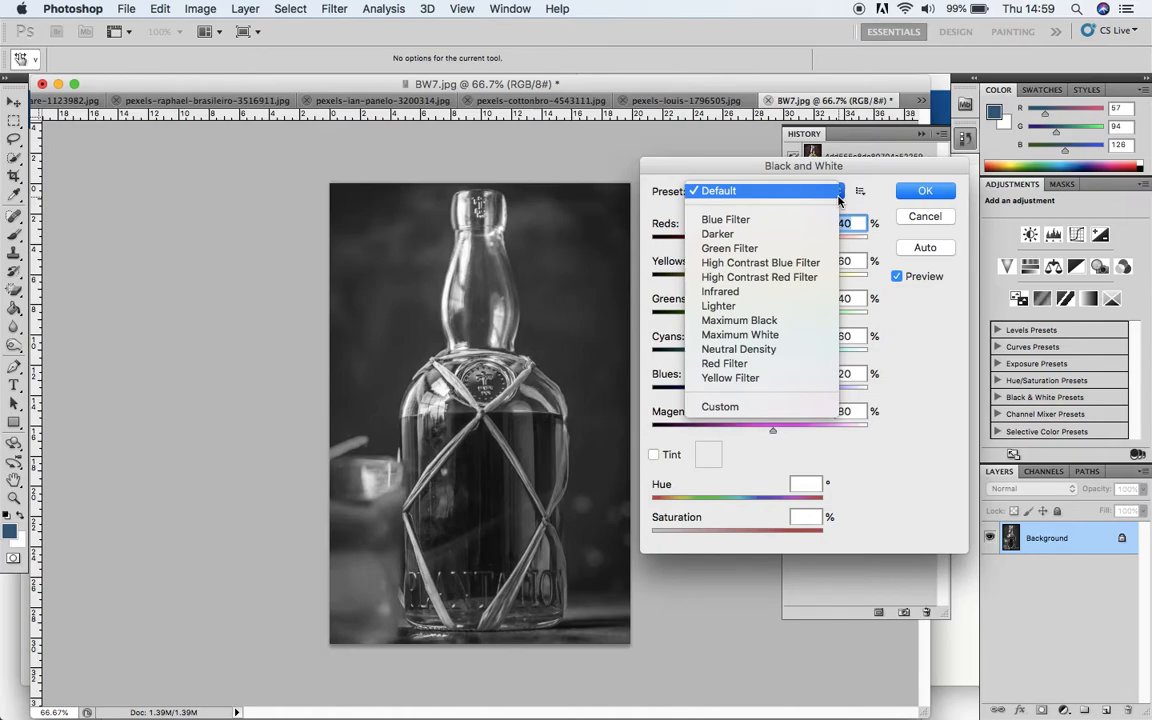
{"action": "left_click", "coordinate": [785, 220]}
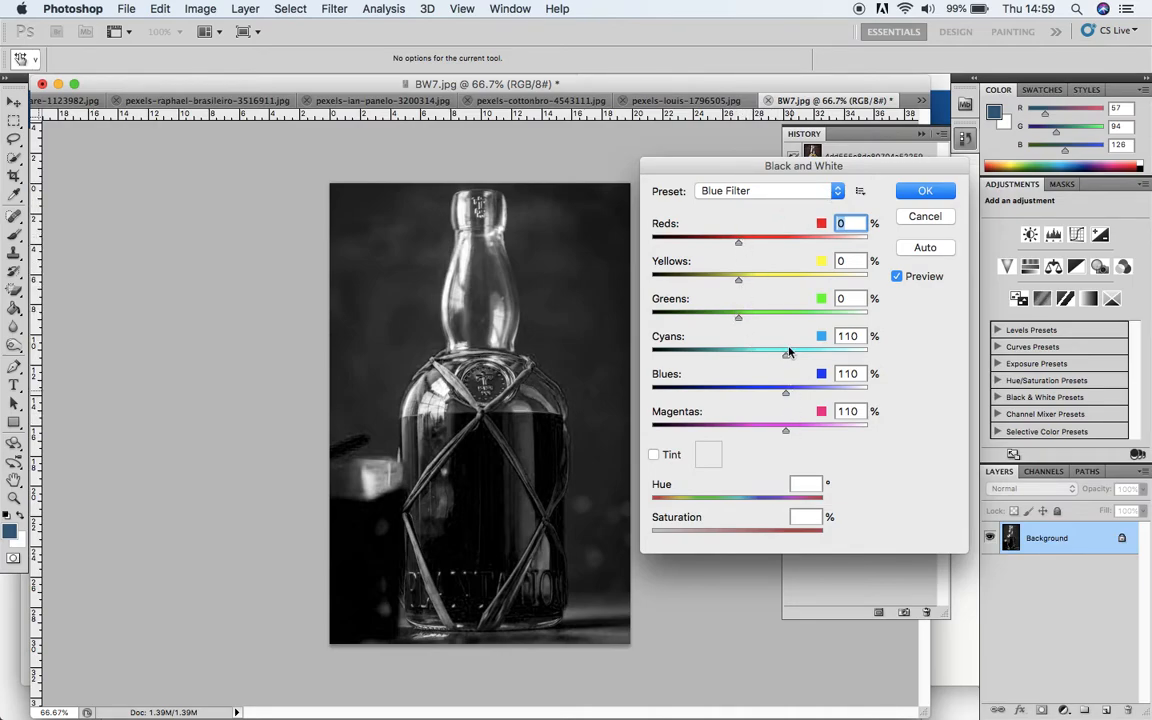
{"action": "left_click", "coordinate": [838, 190]}
{"action": "left_click", "coordinate": [818, 210]}
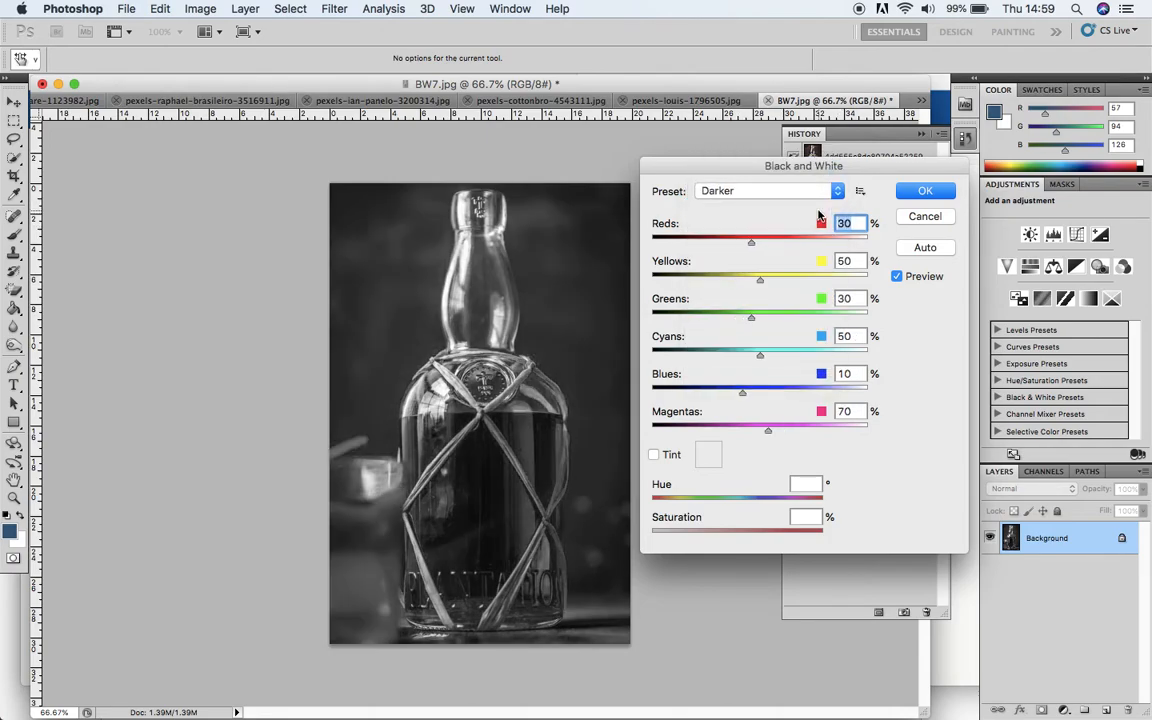
Choose the Infrared preset for the Black & White adjustment and apply it to the photo.
{"action": "left_click", "coordinate": [838, 192]}
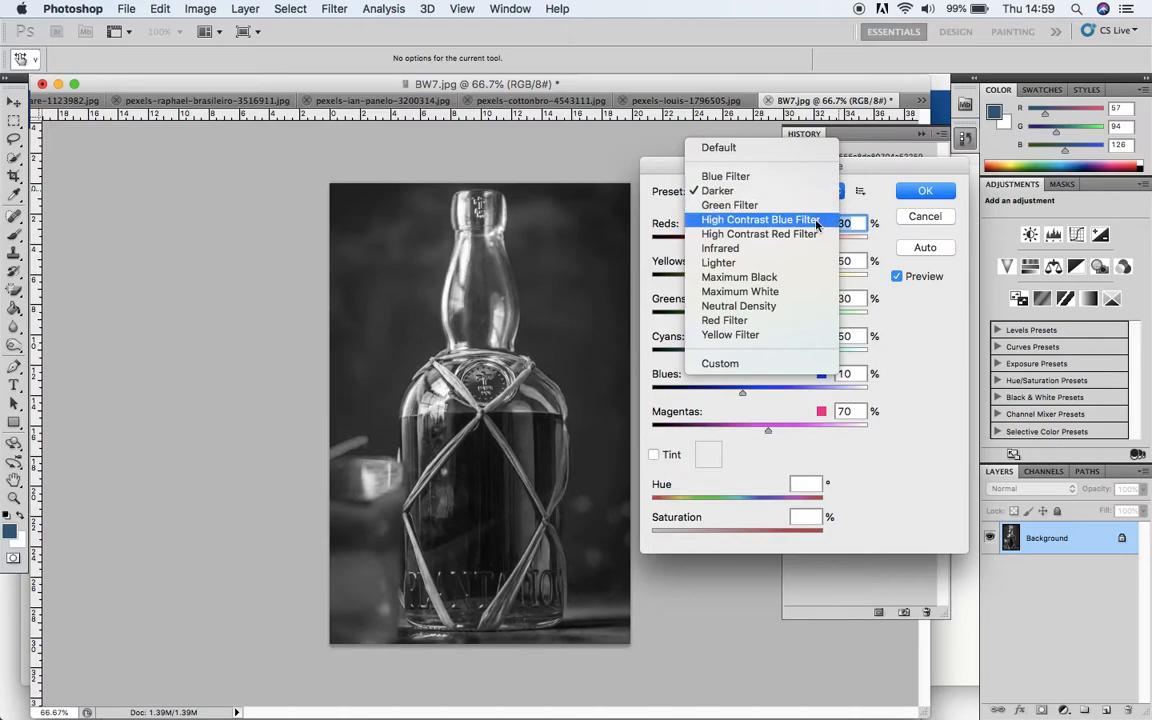
{"action": "left_click", "coordinate": [792, 250]}
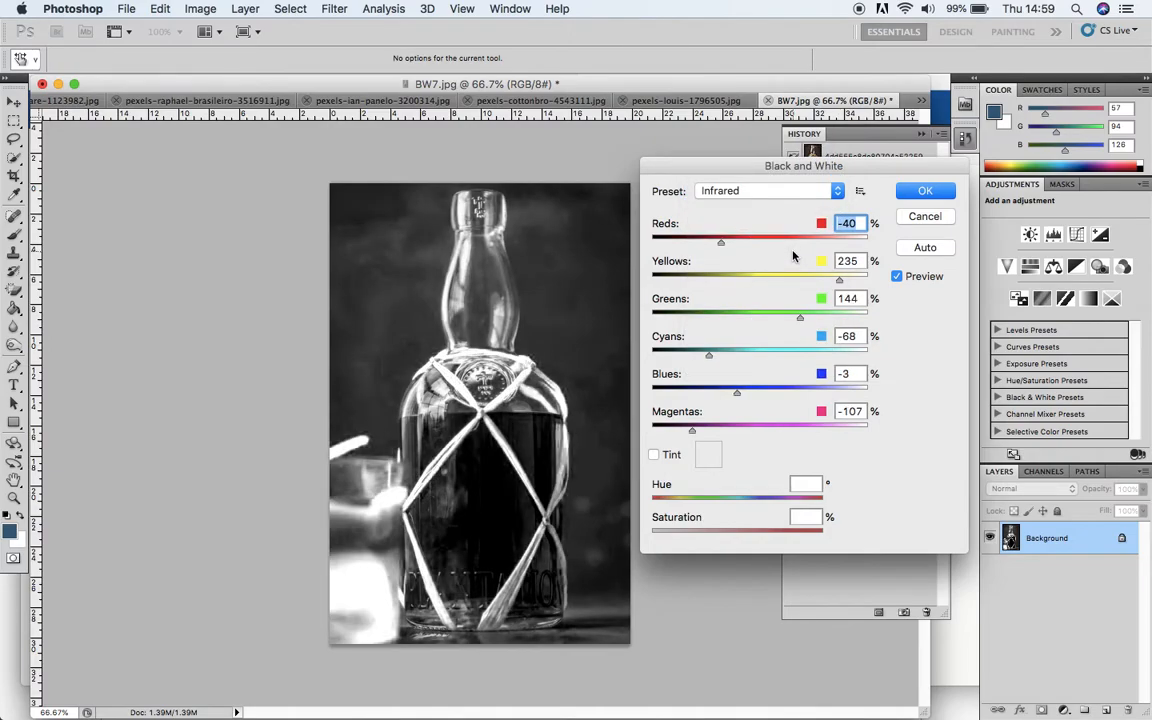
{"action": "left_click", "coordinate": [837, 190]}
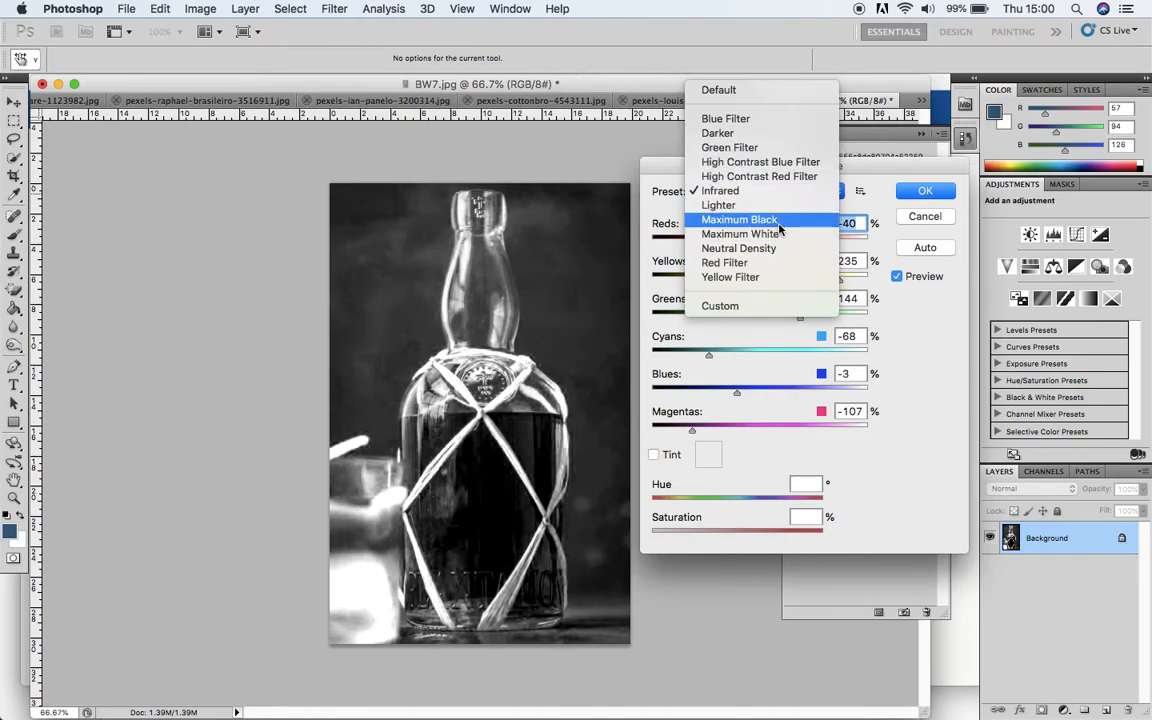
{"action": "left_click", "coordinate": [920, 193]}
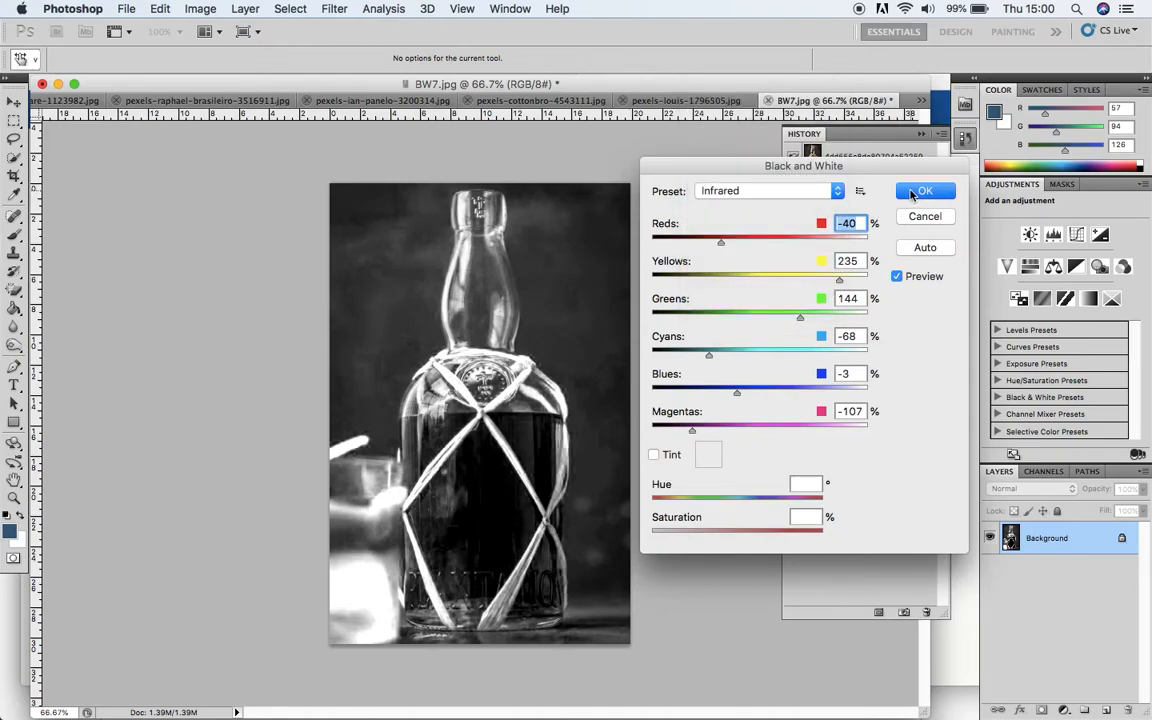
{"action": "left_click", "coordinate": [924, 194]}
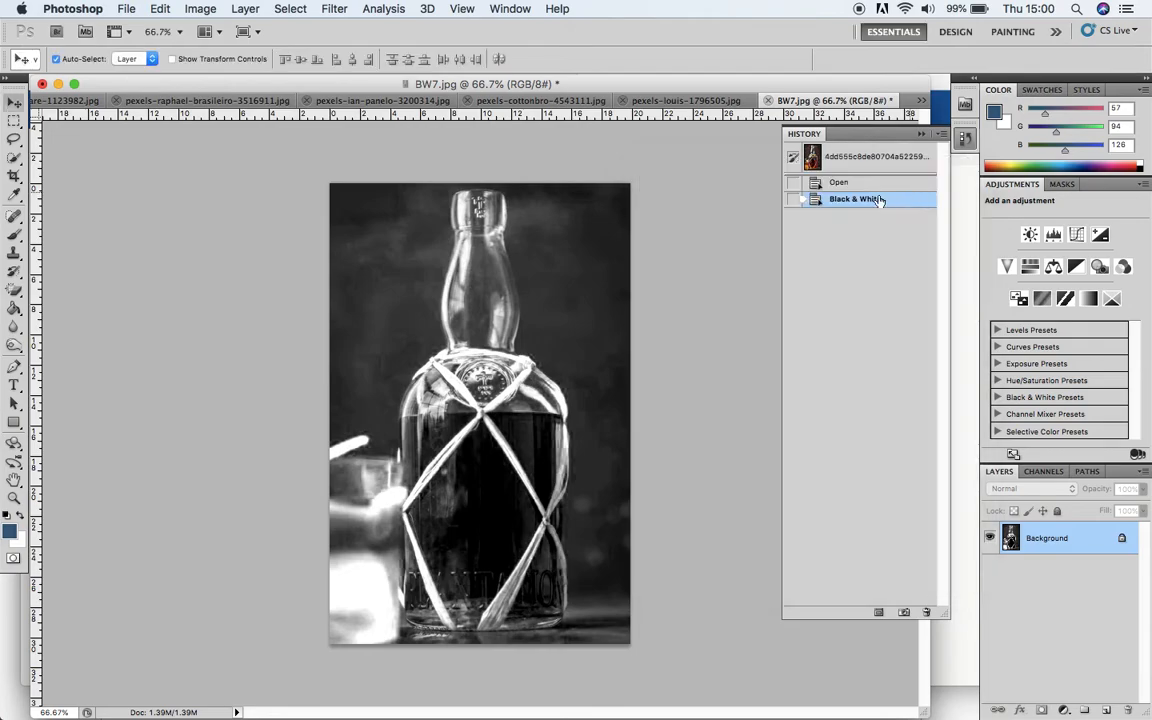
Switch to Keynote to compare the black-and-white bottle versions on the slide.
{"action": "mouse_move", "coordinate": [711, 690]}
{"action": "mouse_move", "coordinate": [805, 715]}
{"action": "left_click", "coordinate": [796, 678]}
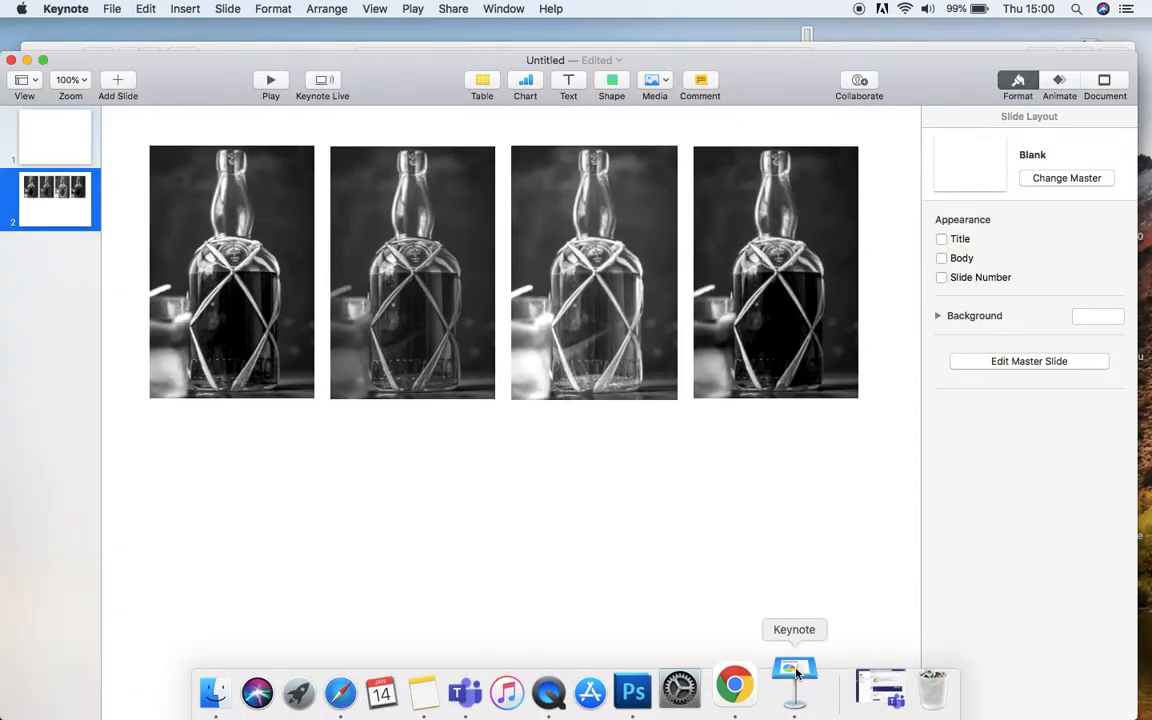